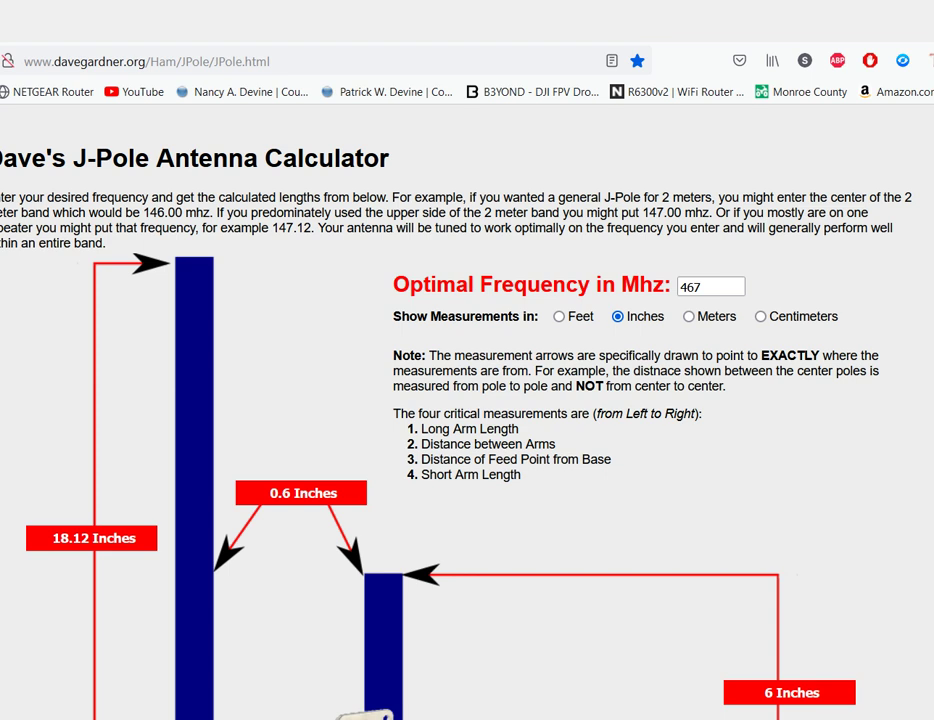
Highlight the words "EXACTLY where the measurements are from" in the note about the measurement arrows.
{"action": "scroll", "coordinate": [467, 400], "scroll_direction": "down", "scroll_amount": 3}
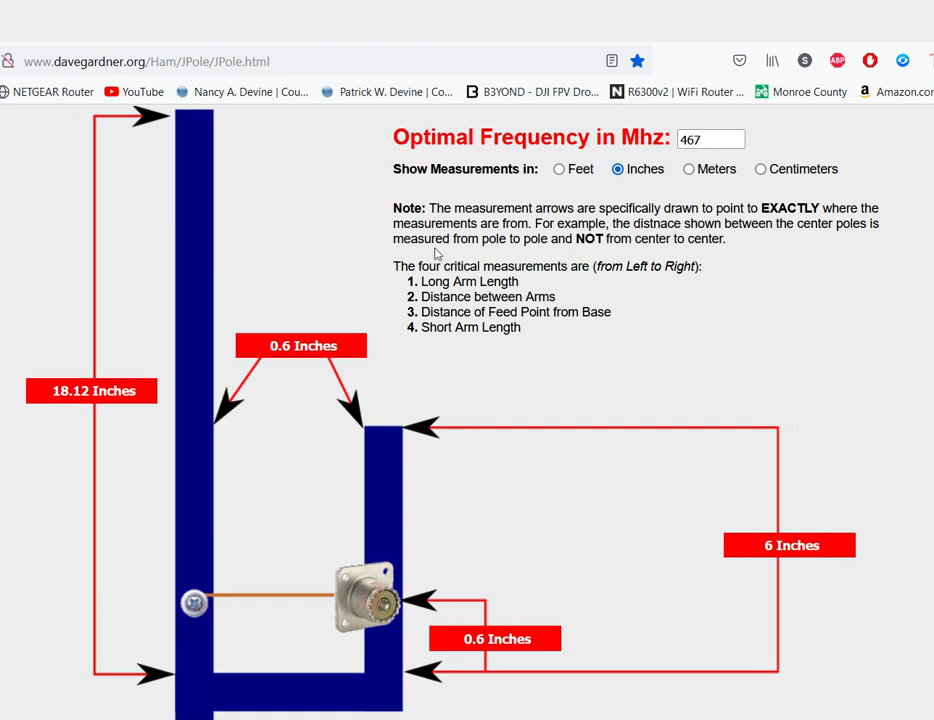
{"action": "double_click", "coordinate": [766, 214]}
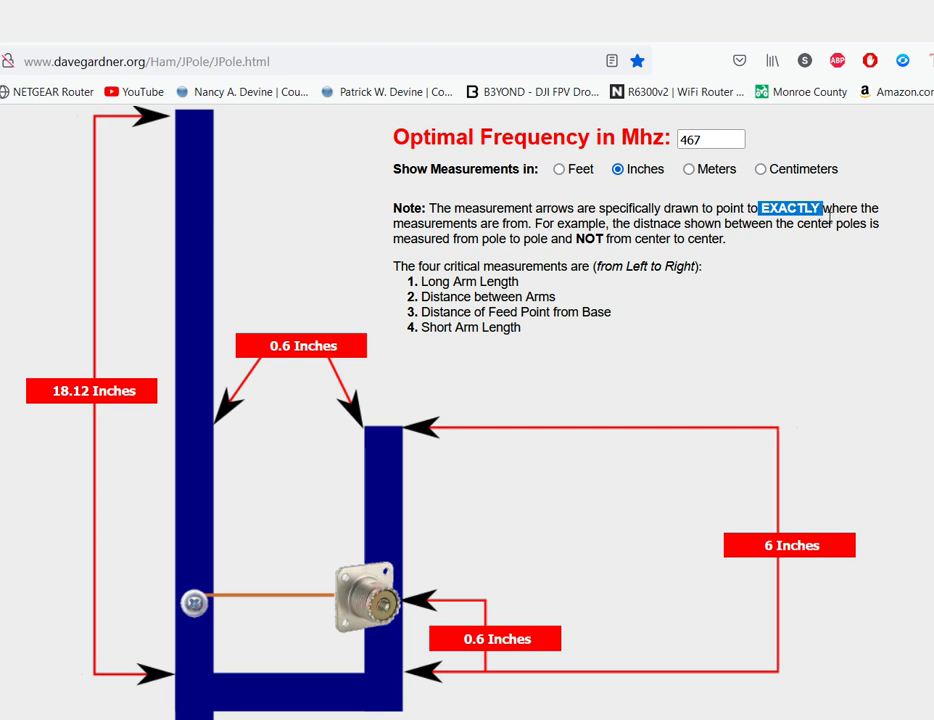
{"action": "left_click_drag", "start_coordinate": [830, 218], "coordinate": [528, 224]}
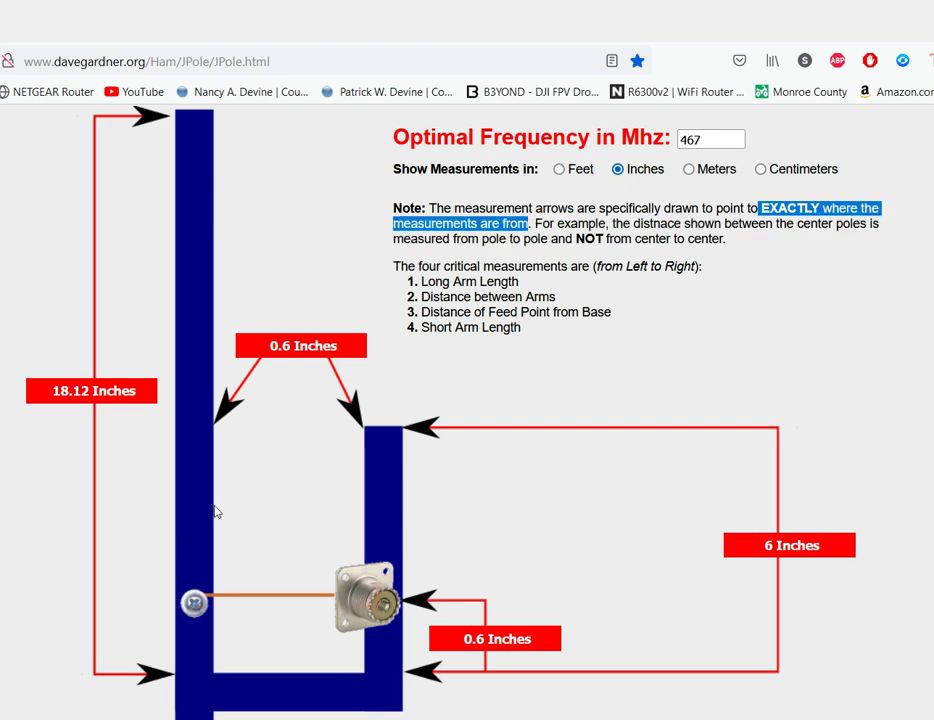
Examine the J-Pole diagram's long arm length, arm spacing, feed point distance and short arm length at 467 MHz.
{"action": "scroll", "coordinate": [215, 512], "scroll_direction": "down", "scroll_amount": 1}
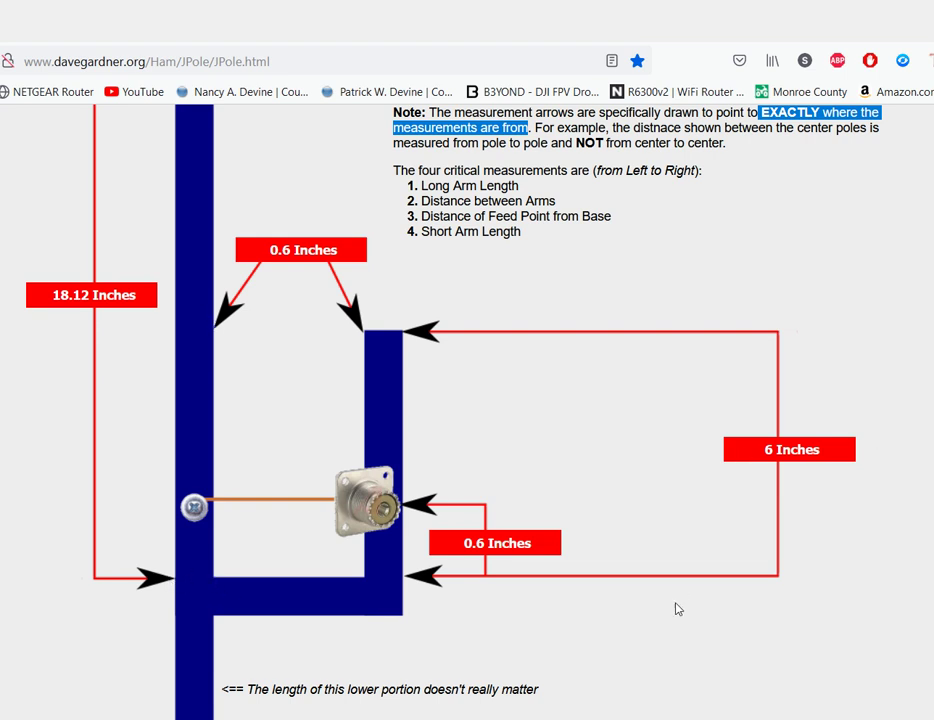
{"action": "scroll", "coordinate": [612, 441], "scroll_direction": "up", "scroll_amount": 2}
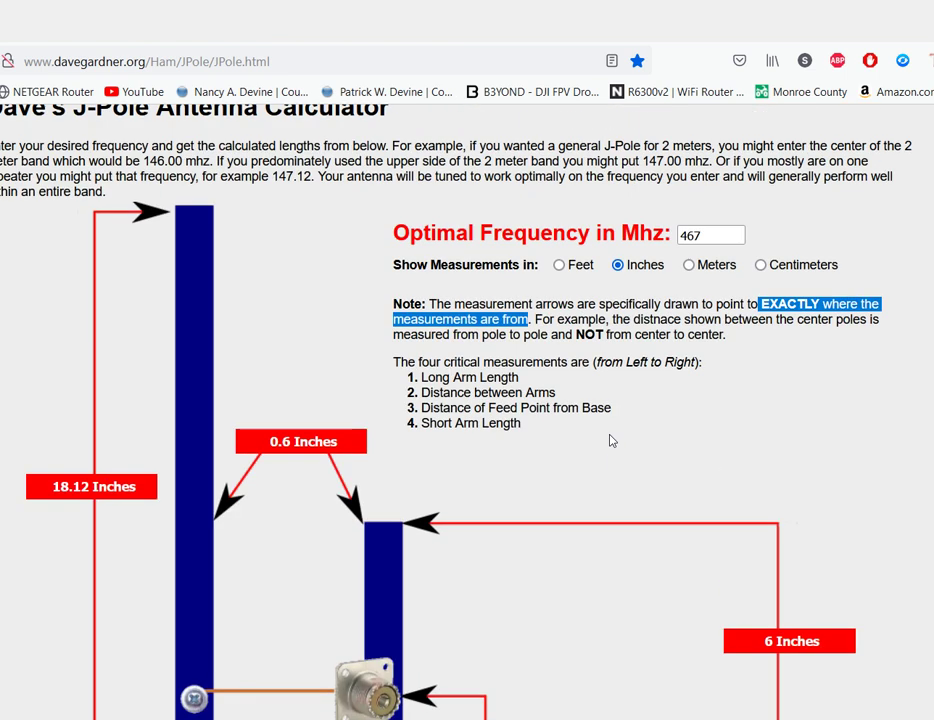
{"action": "scroll", "coordinate": [612, 441], "scroll_direction": "down", "scroll_amount": 2}
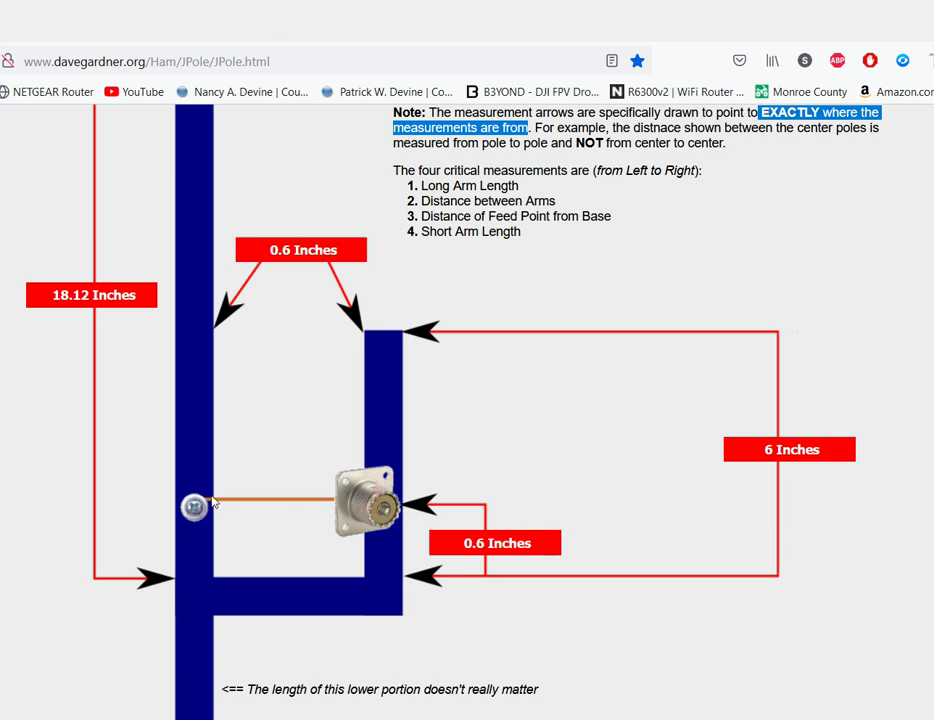
{"action": "scroll", "coordinate": [438, 380], "scroll_direction": "up", "scroll_amount": 1}
{"action": "scroll", "coordinate": [438, 380], "scroll_direction": "up", "scroll_amount": 2}
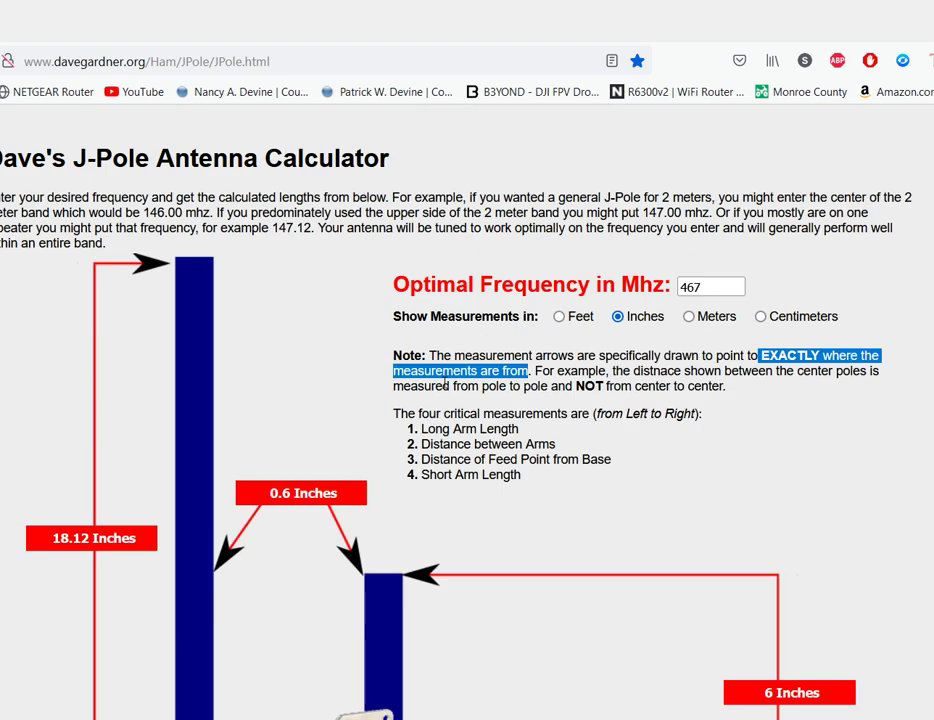
{"action": "scroll", "coordinate": [445, 385], "scroll_direction": "down", "scroll_amount": 2}
{"action": "scroll", "coordinate": [445, 385], "scroll_direction": "up", "scroll_amount": 2}
{"action": "scroll", "coordinate": [425, 287], "scroll_direction": "down", "scroll_amount": 3}
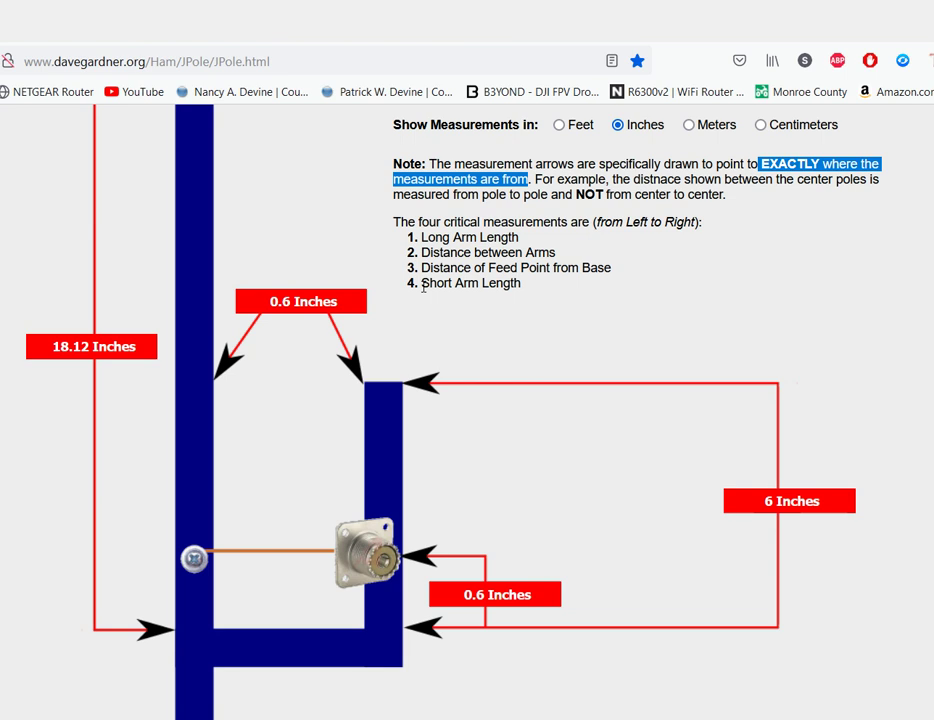
{"action": "scroll", "coordinate": [418, 287], "scroll_direction": "down", "scroll_amount": 1}
{"action": "scroll", "coordinate": [418, 287], "scroll_direction": "up", "scroll_amount": 4}
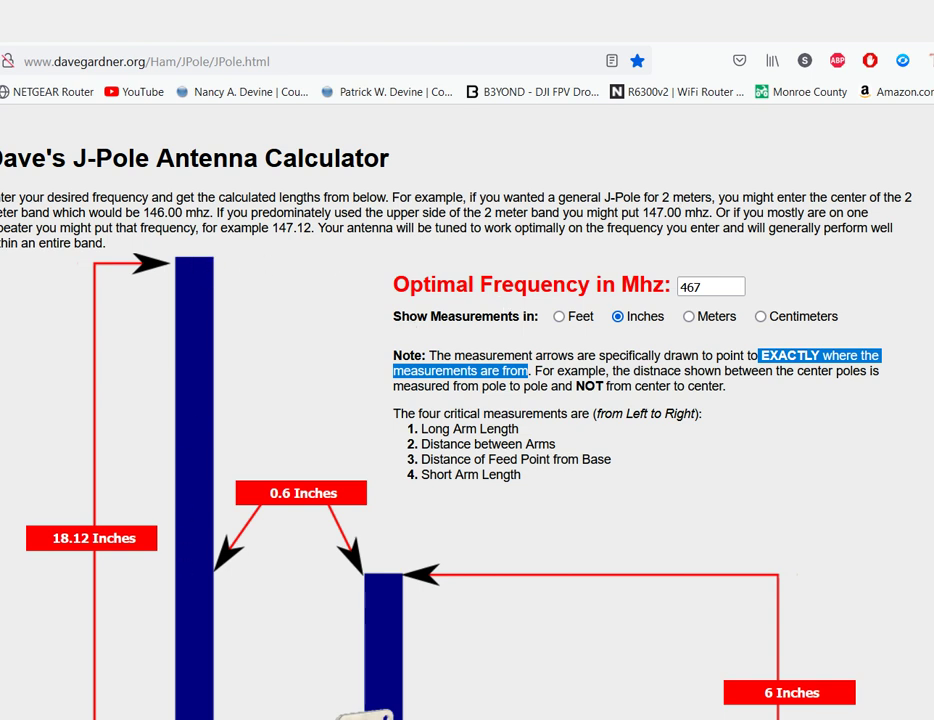
{"action": "scroll", "coordinate": [198, 584], "scroll_direction": "down", "scroll_amount": 3}
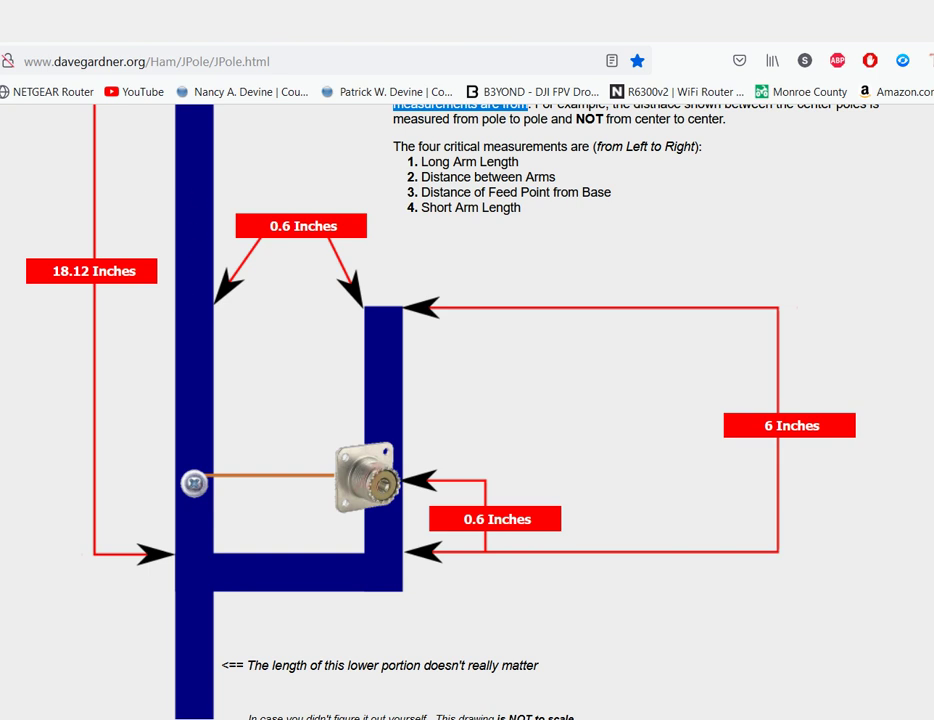
{"action": "scroll", "coordinate": [180, 660], "scroll_direction": "up", "scroll_amount": 3}
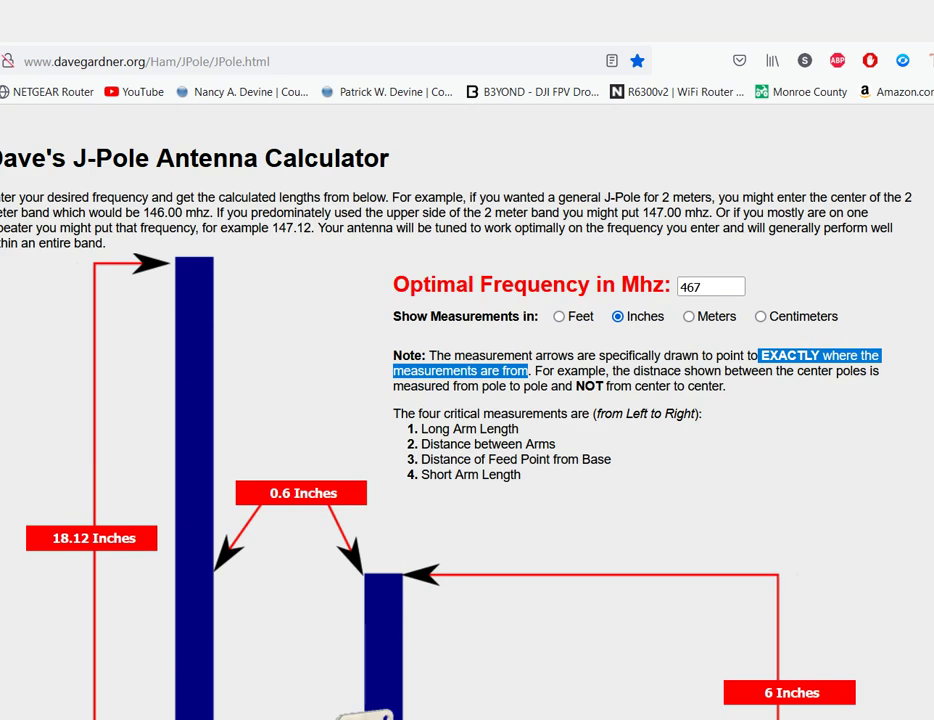
{"action": "scroll", "coordinate": [467, 400], "scroll_direction": "down", "scroll_amount": 2}
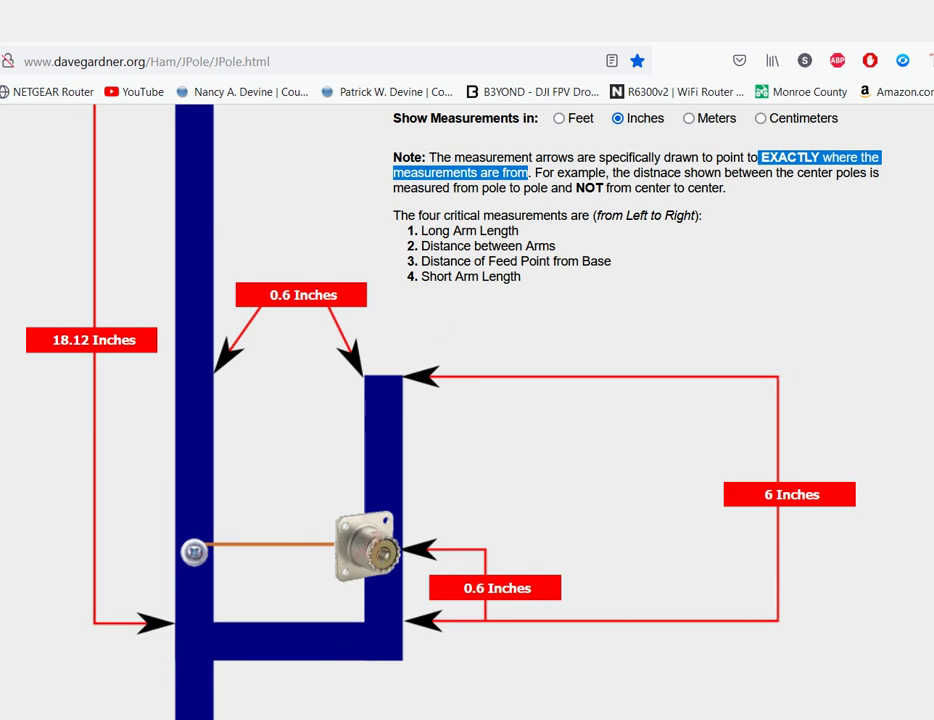
{"action": "scroll", "coordinate": [467, 400], "scroll_direction": "up", "scroll_amount": 2}
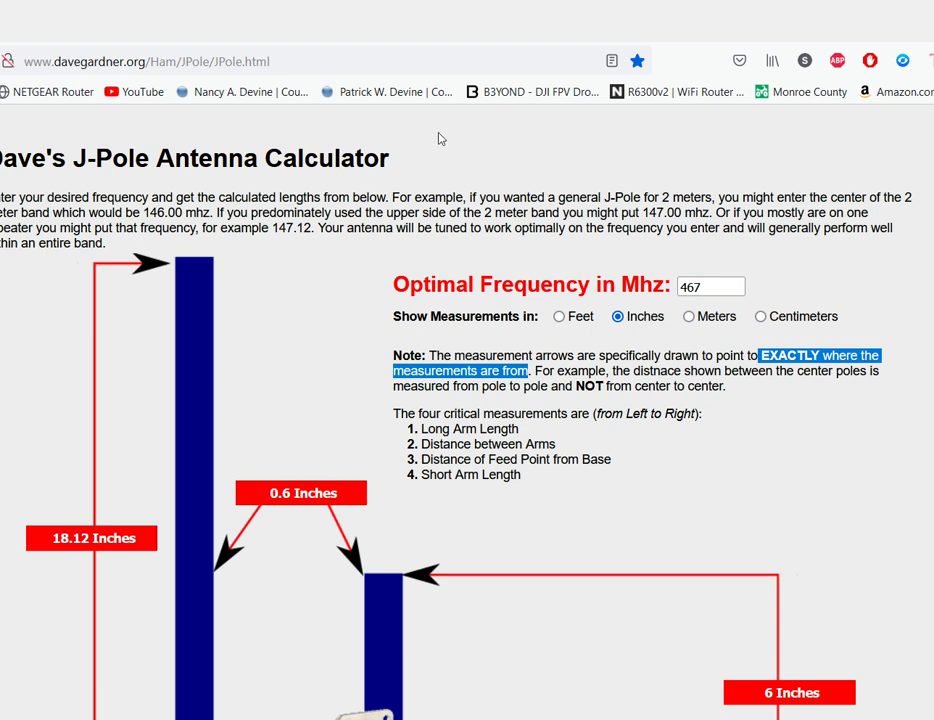
Set the optimal frequency to 460 MHz and recalculate the antenna dimensions.
{"action": "left_click", "coordinate": [726, 295]}
{"action": "double_click", "coordinate": [726, 295]}
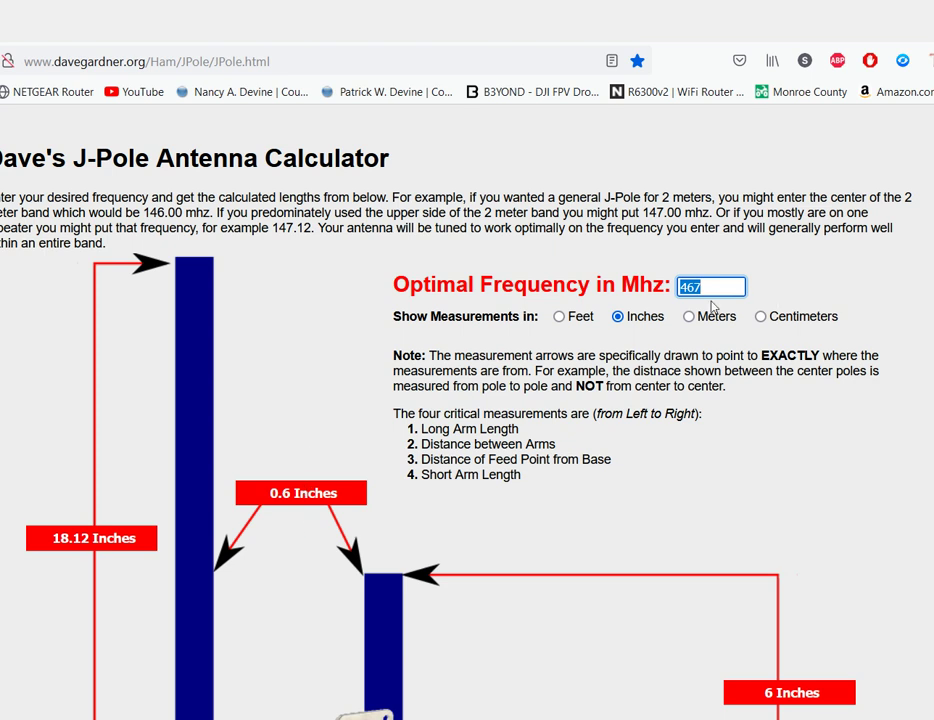
{"action": "type", "text": "460"}
{"action": "left_click", "coordinate": [678, 474]}
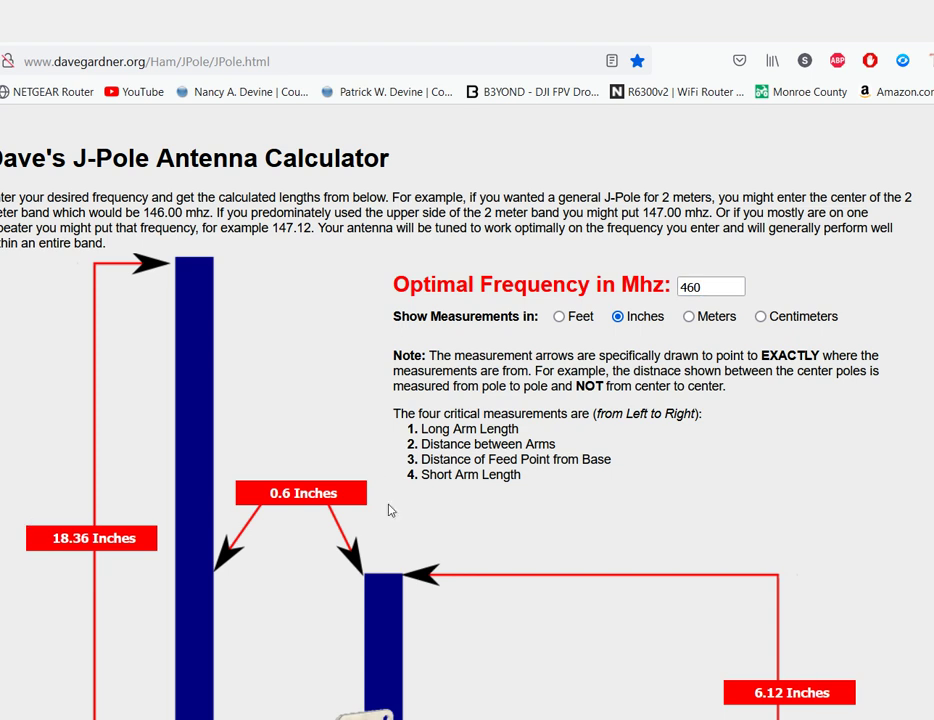
Set the optimal frequency to 470 MHz and recalculate the antenna dimensions.
{"action": "double_click", "coordinate": [724, 295]}
{"action": "type", "text": "47"}
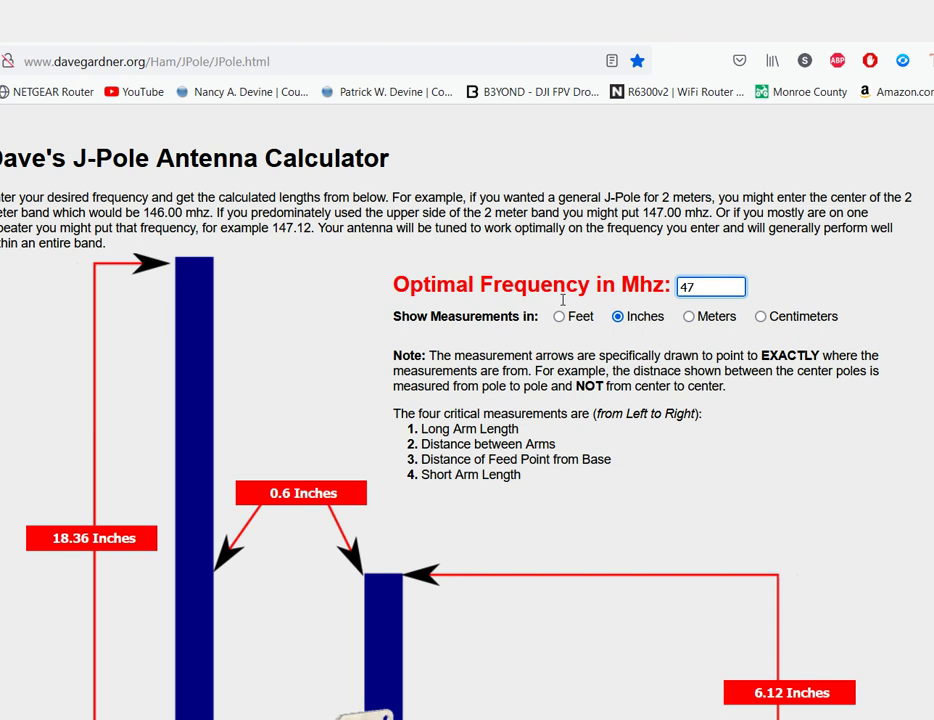
{"action": "type", "text": "0"}
{"action": "left_click", "coordinate": [522, 493]}
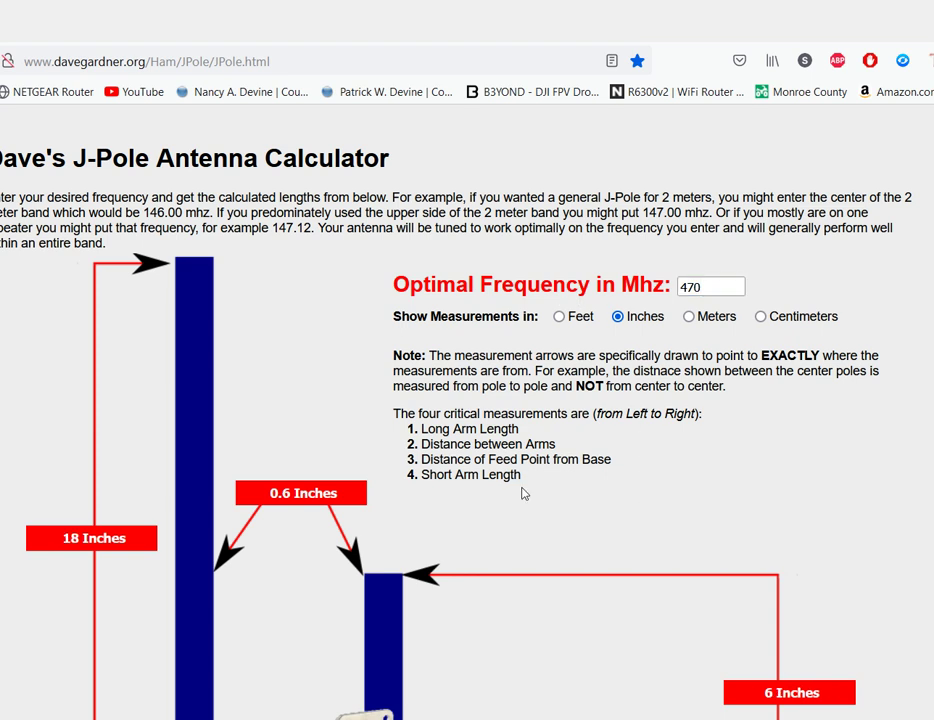
Set the optimal frequency to 462 MHz, recalculate, and review the arm lengths, spacing and feed point distance on the diagram.
{"action": "left_click", "coordinate": [721, 289]}
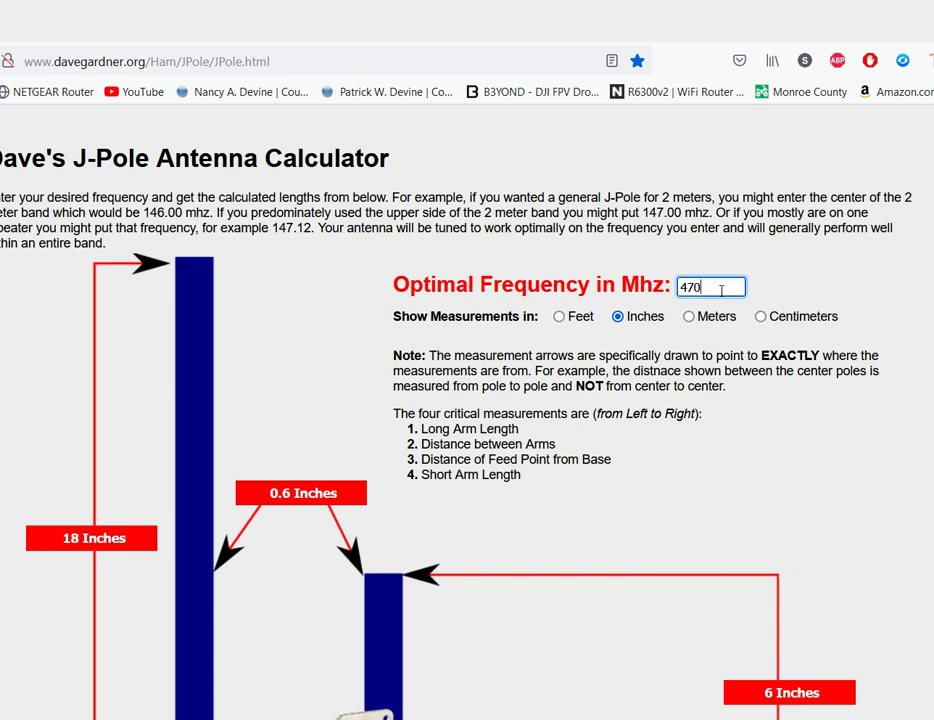
{"action": "key", "text": "BackSpace"}
{"action": "key", "text": "BackSpace"}
{"action": "type", "text": "62"}
{"action": "left_click", "coordinate": [683, 465]}
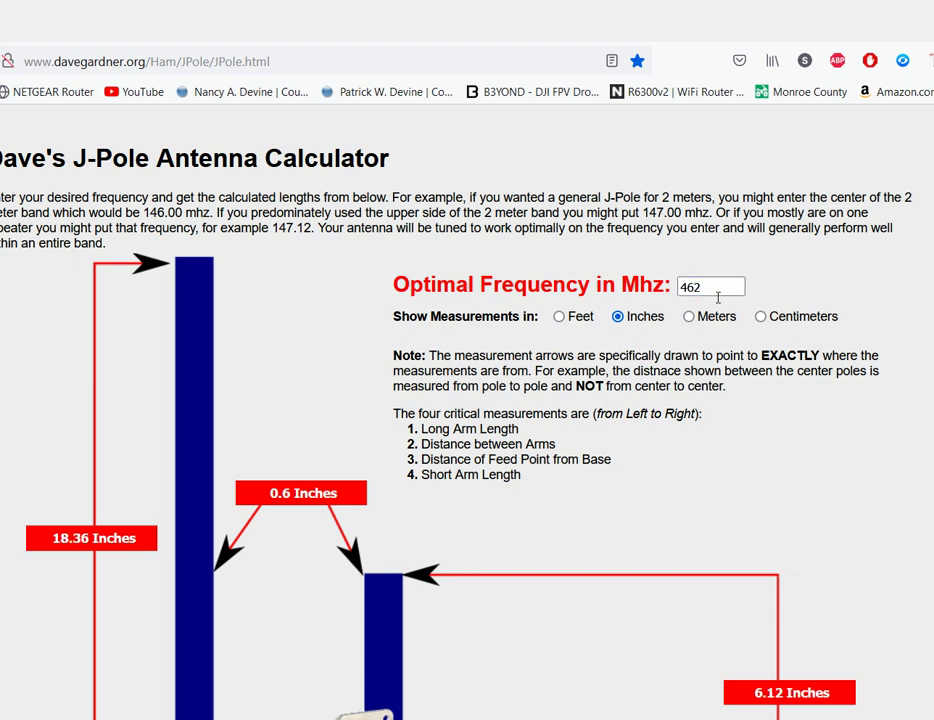
{"action": "scroll", "coordinate": [707, 360], "scroll_direction": "down", "scroll_amount": 5}
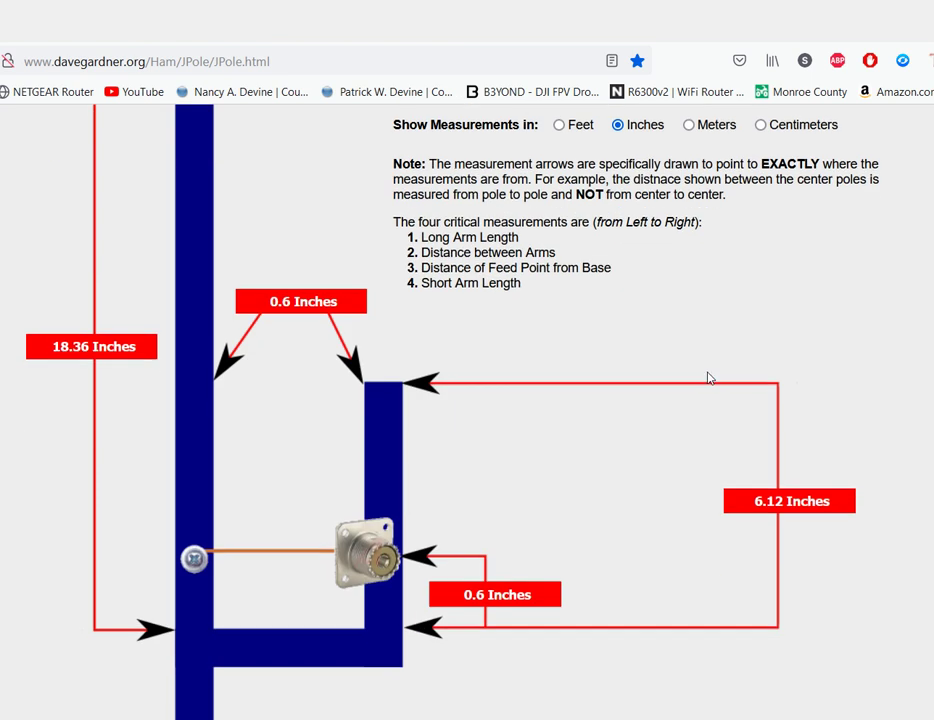
{"action": "scroll", "coordinate": [710, 378], "scroll_direction": "up", "scroll_amount": 5}
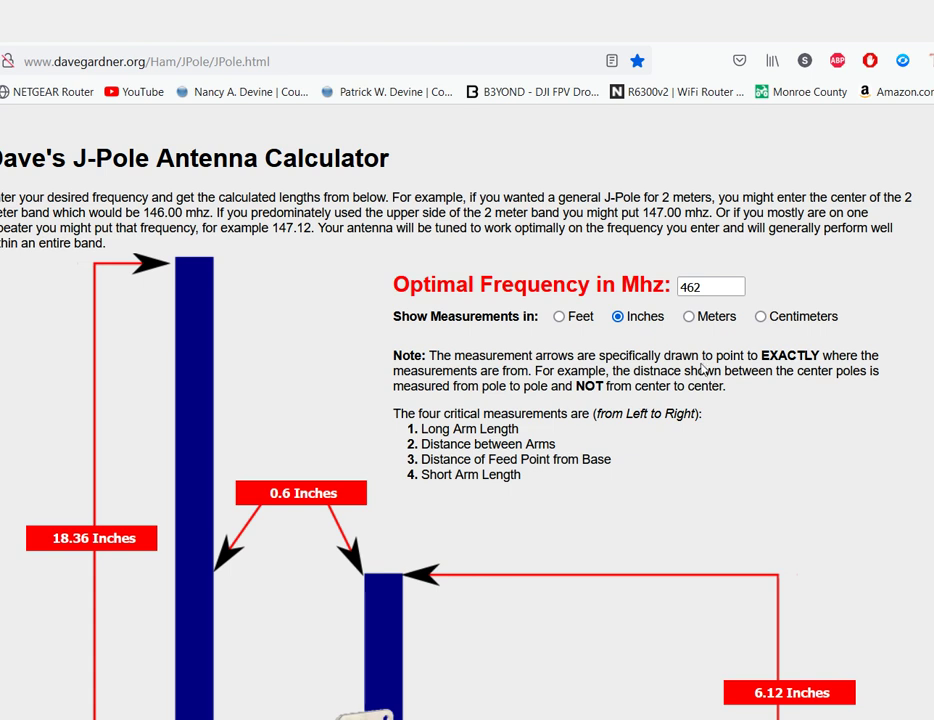
{"action": "scroll", "coordinate": [660, 385], "scroll_direction": "down", "scroll_amount": 3}
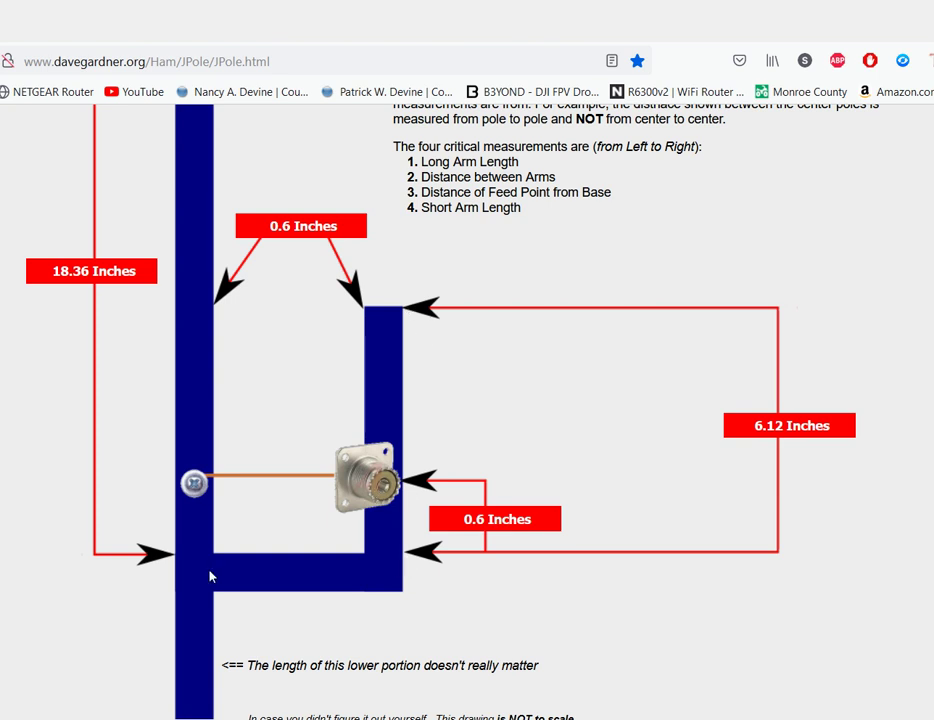
{"action": "scroll", "coordinate": [166, 330], "scroll_direction": "up", "scroll_amount": 3}
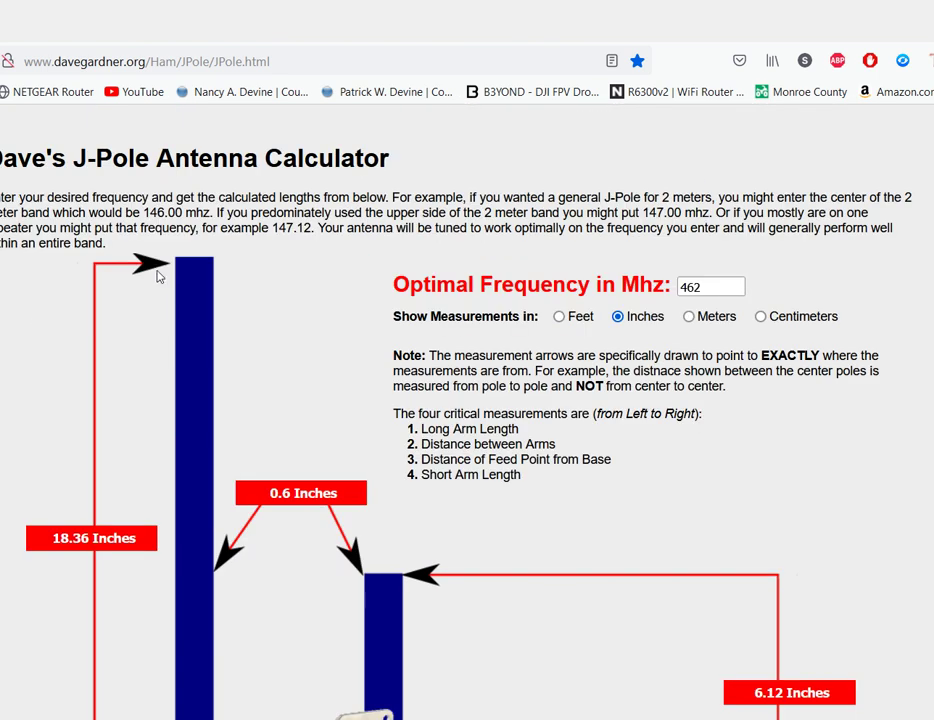